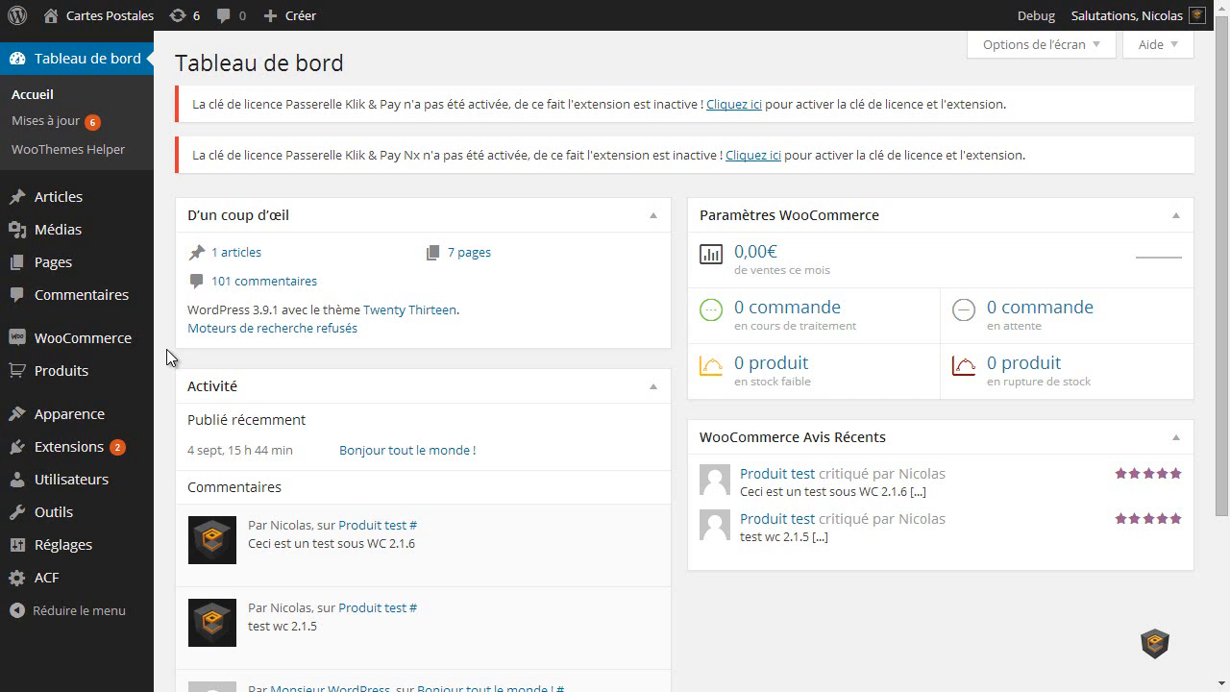
Step: Open the Klik & Pay Nx gateway settings from WooCommerce's Commande settings tab
mouse_move(105, 346)
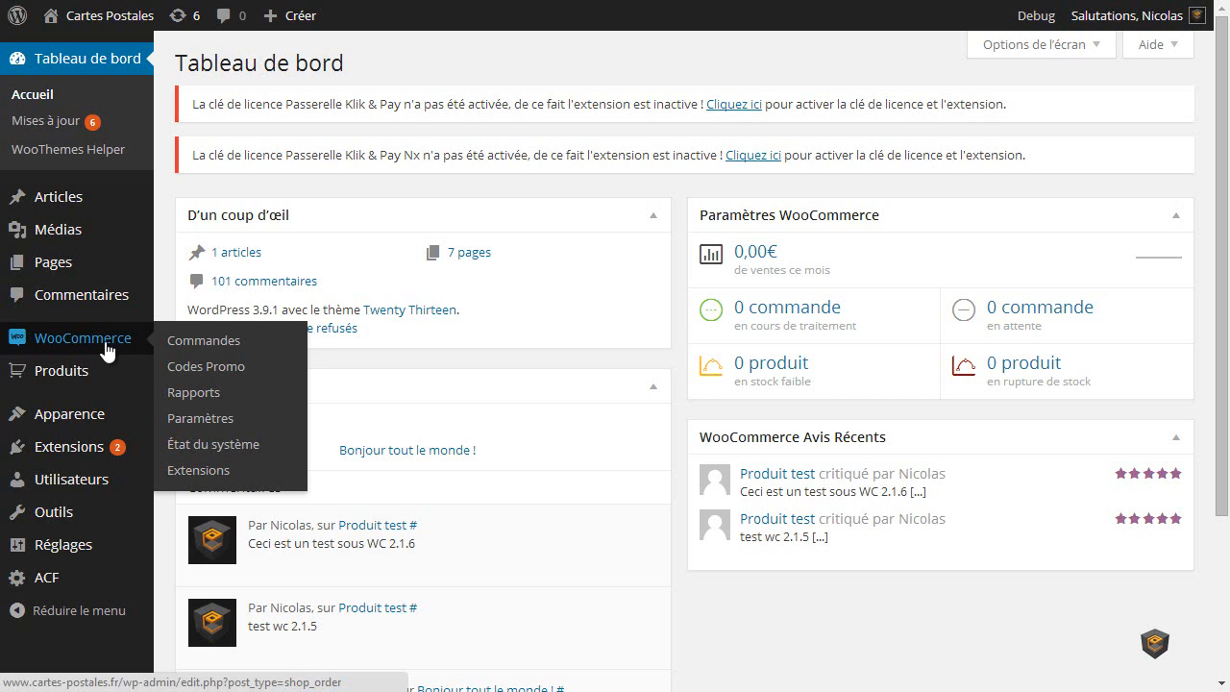
click(190, 419)
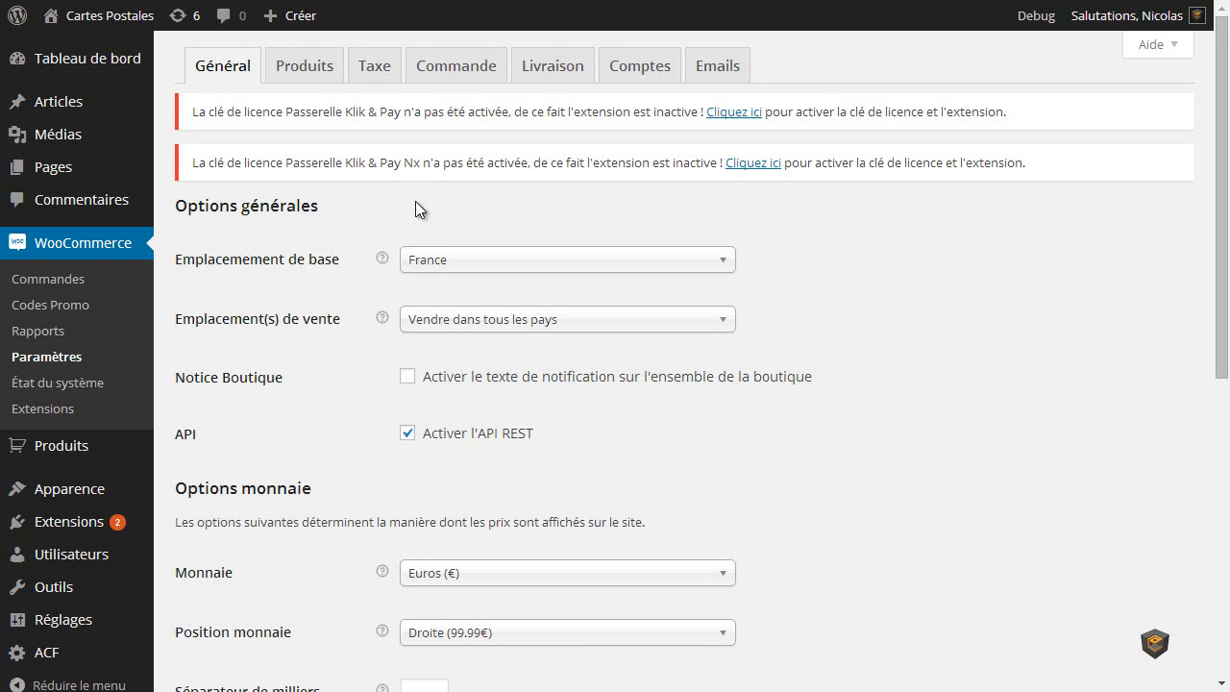
click(458, 67)
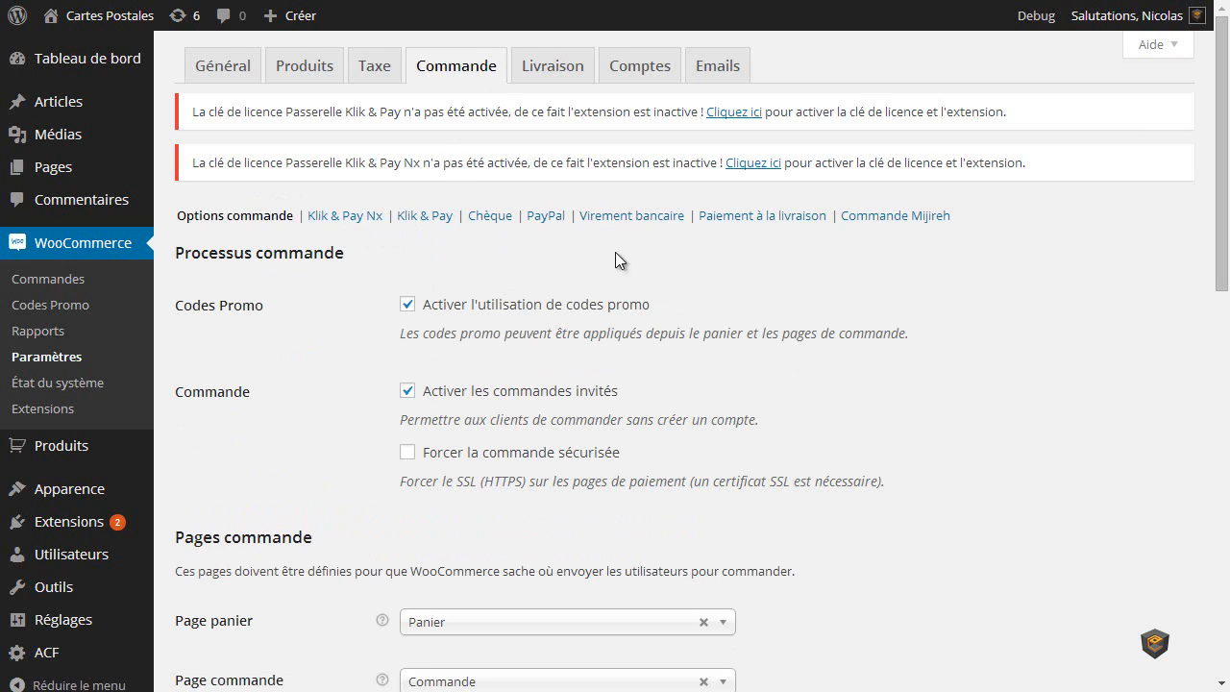
click(346, 220)
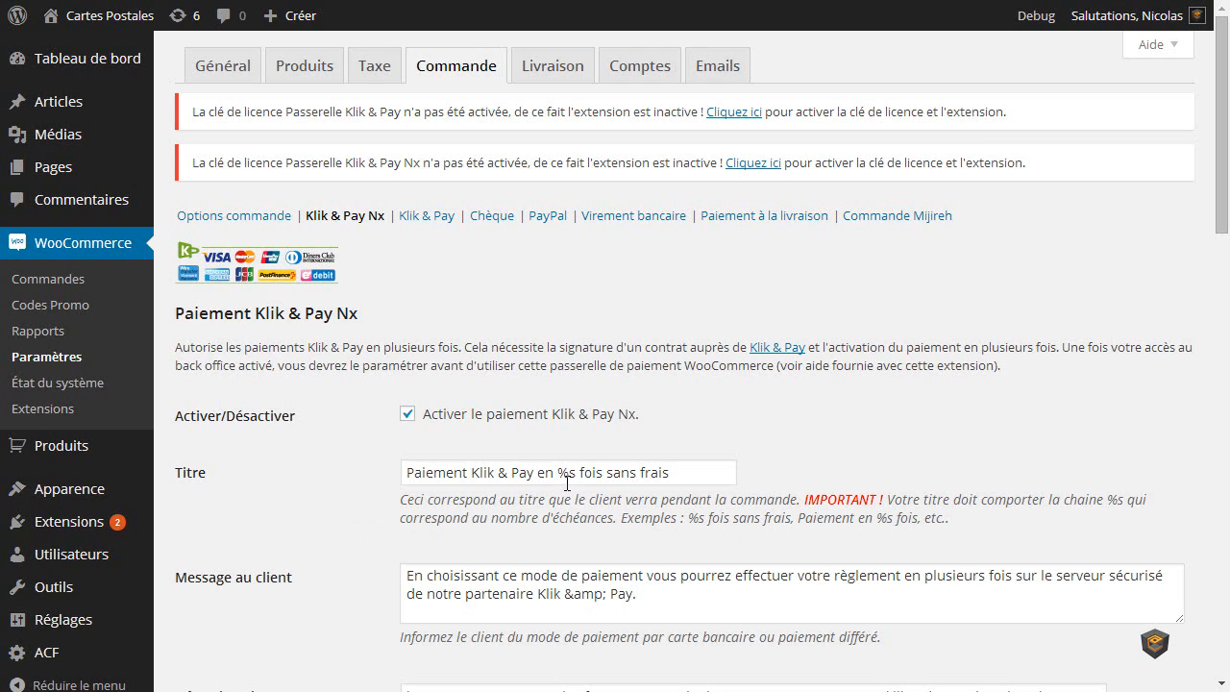
Step: Highlight the %s placeholder in the title 'Paiement Klik & Pay en %s fois sans frais'
drag(557, 472, 576, 472)
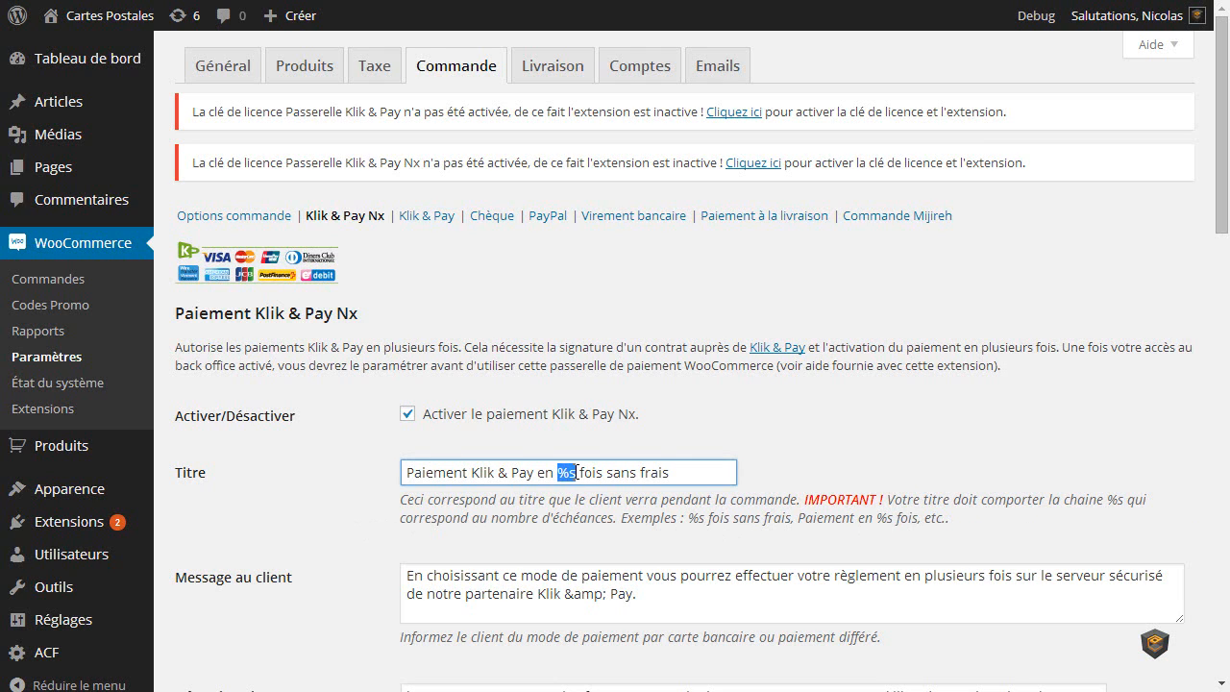
click(361, 517)
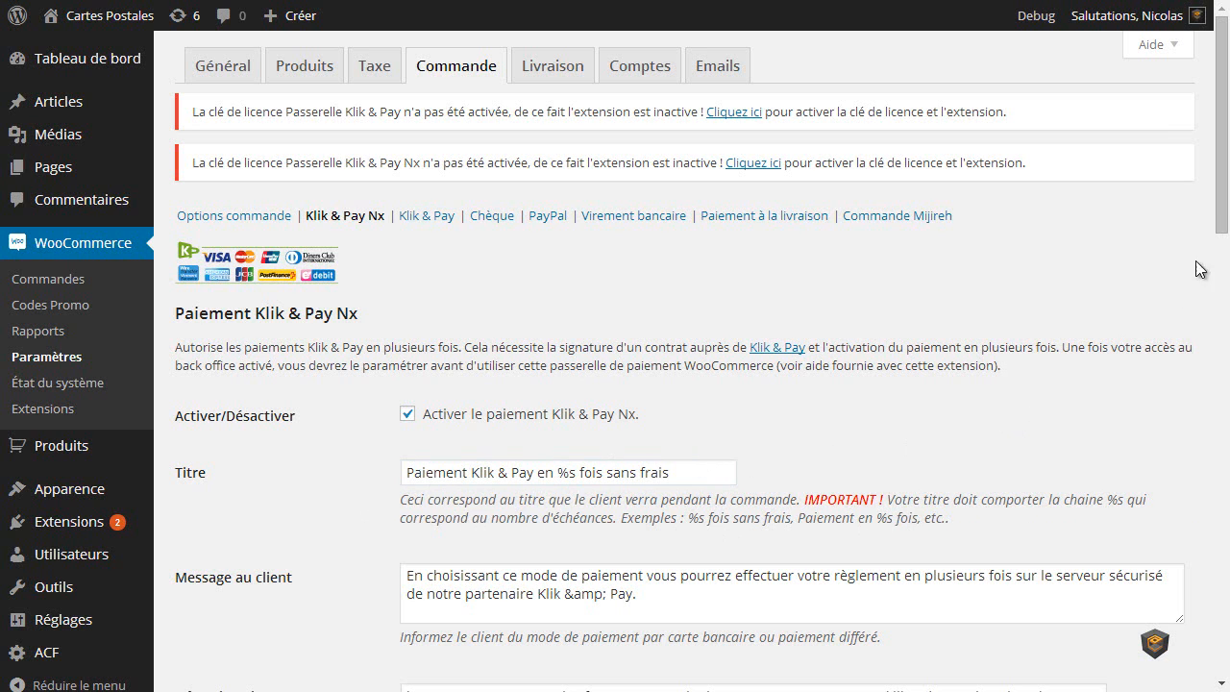
Step: Scroll down to the Montant 2x–6x thresholds showing 0, 200, 400, 600 and 800
drag(1221, 209, 1213, 495)
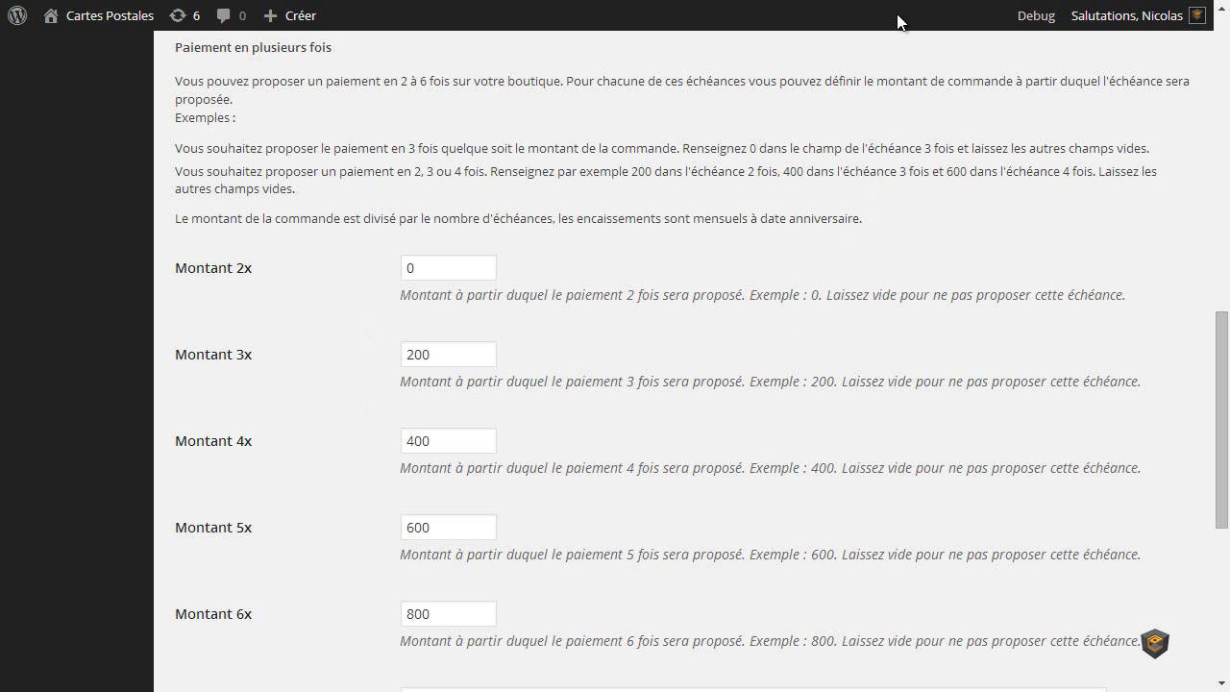
Step: Check out the 100,00€ cart and scroll to the Klik & Pay 2-installment payment option
click(764, 1)
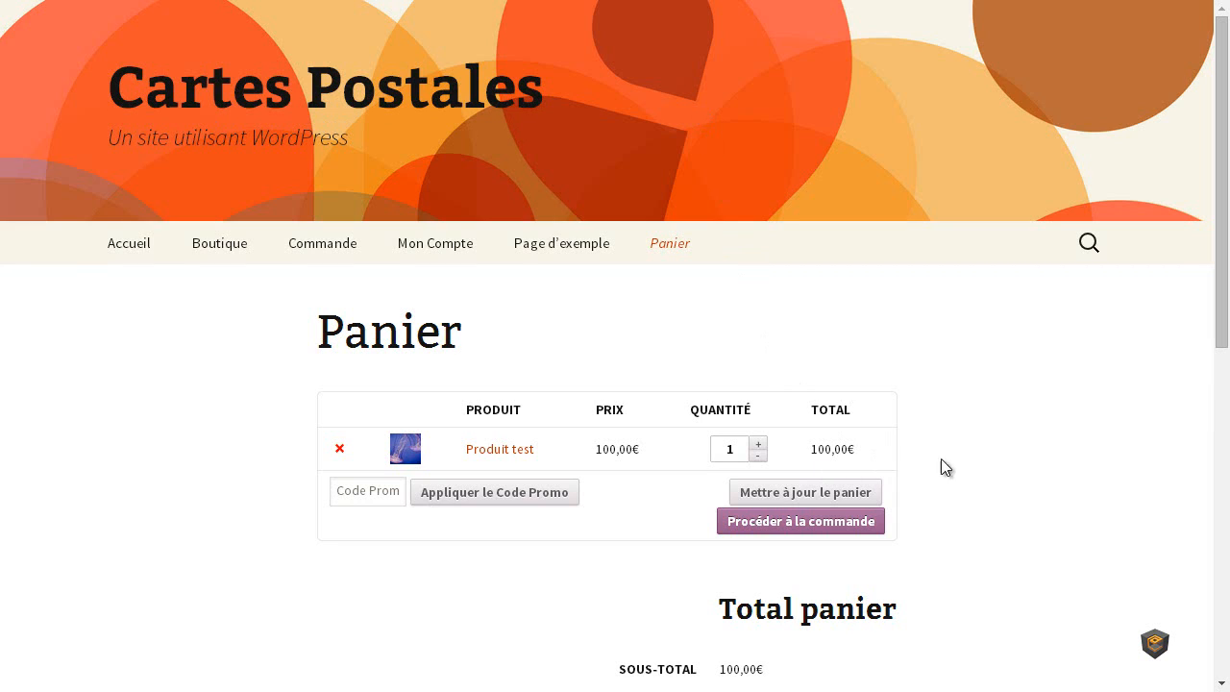
click(812, 526)
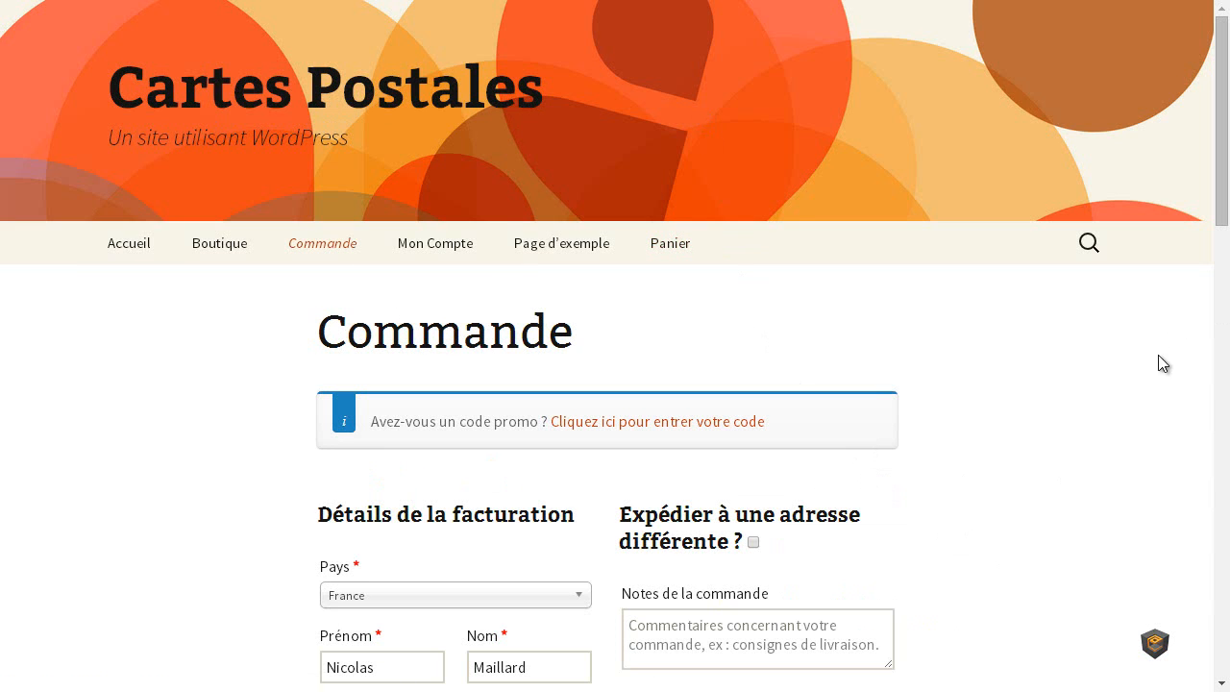
drag(1223, 213, 1206, 529)
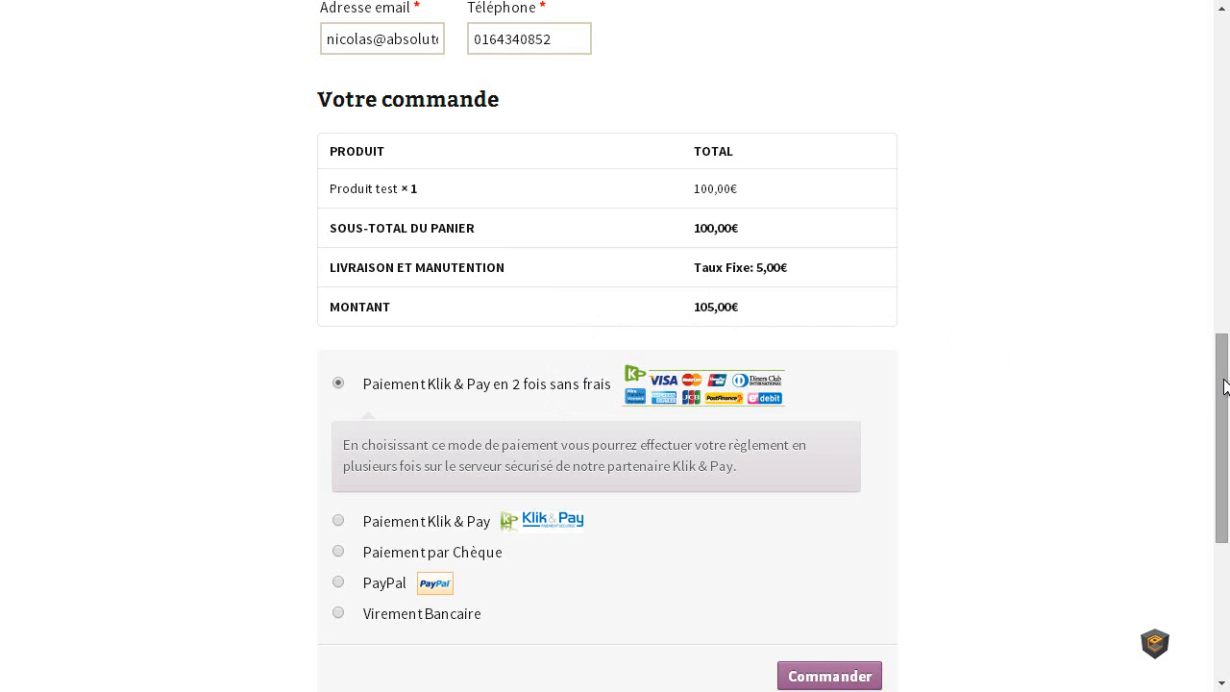
scroll(1224, 384, up, 10)
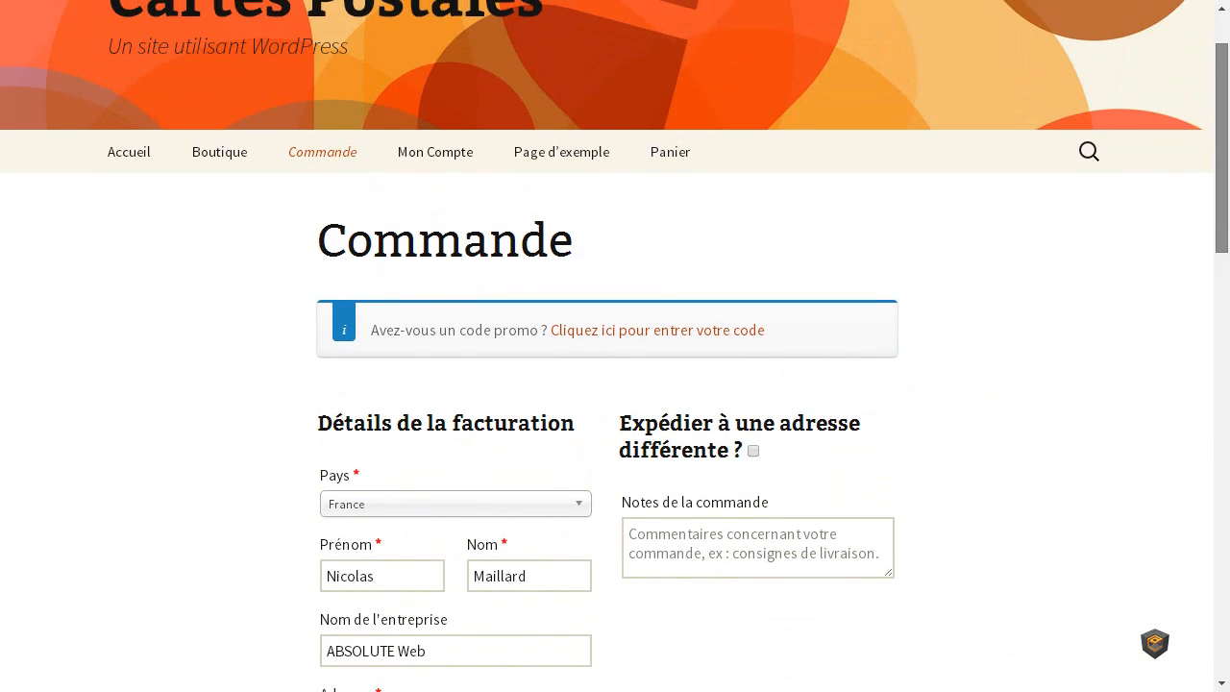
Step: Update the cart to 2 Produit test and check out, reaching Klik & Pay in 3 installments
click(656, 154)
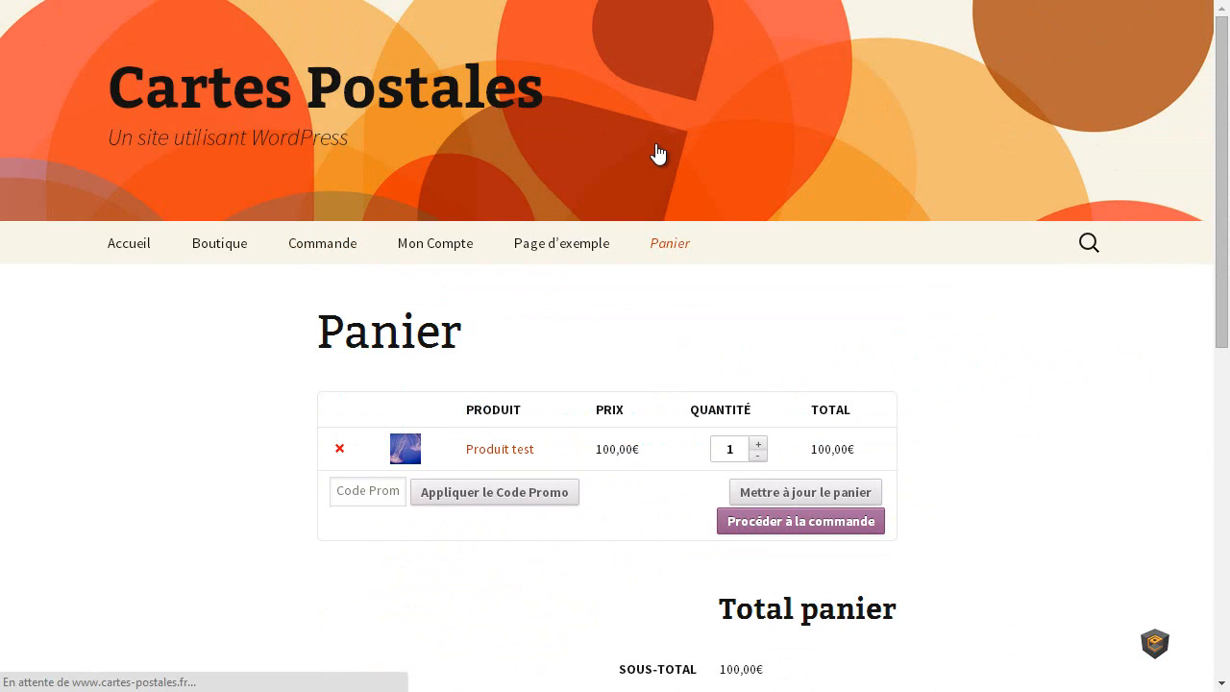
click(804, 495)
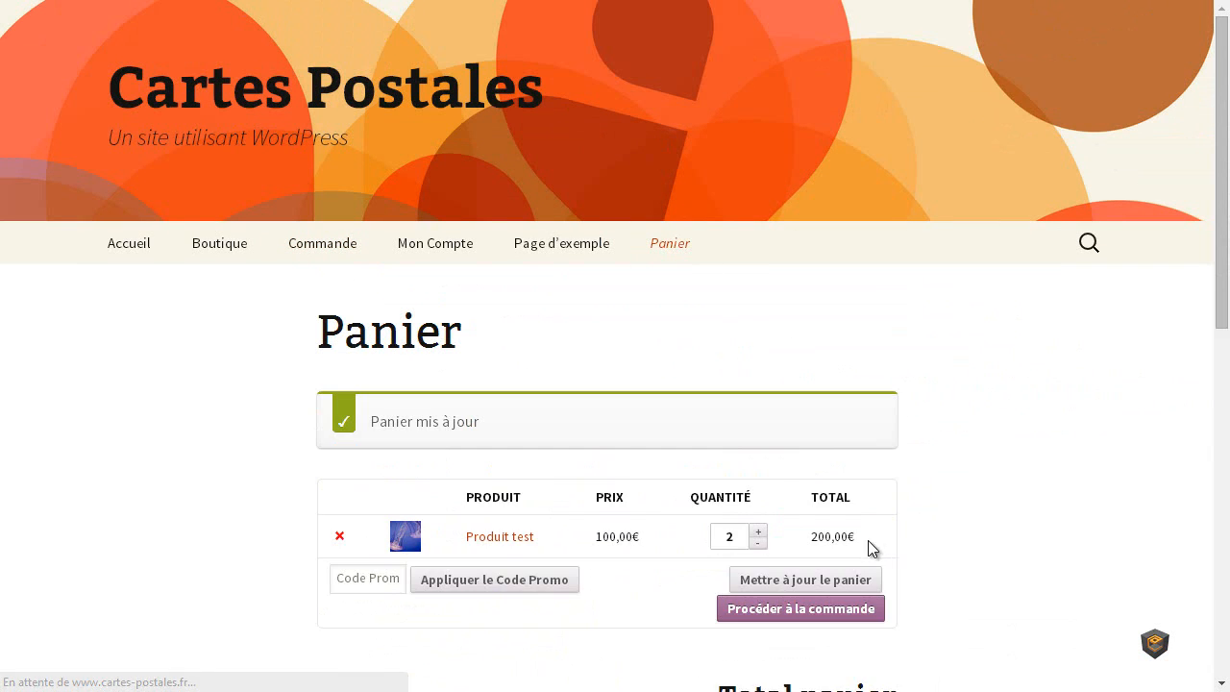
click(808, 609)
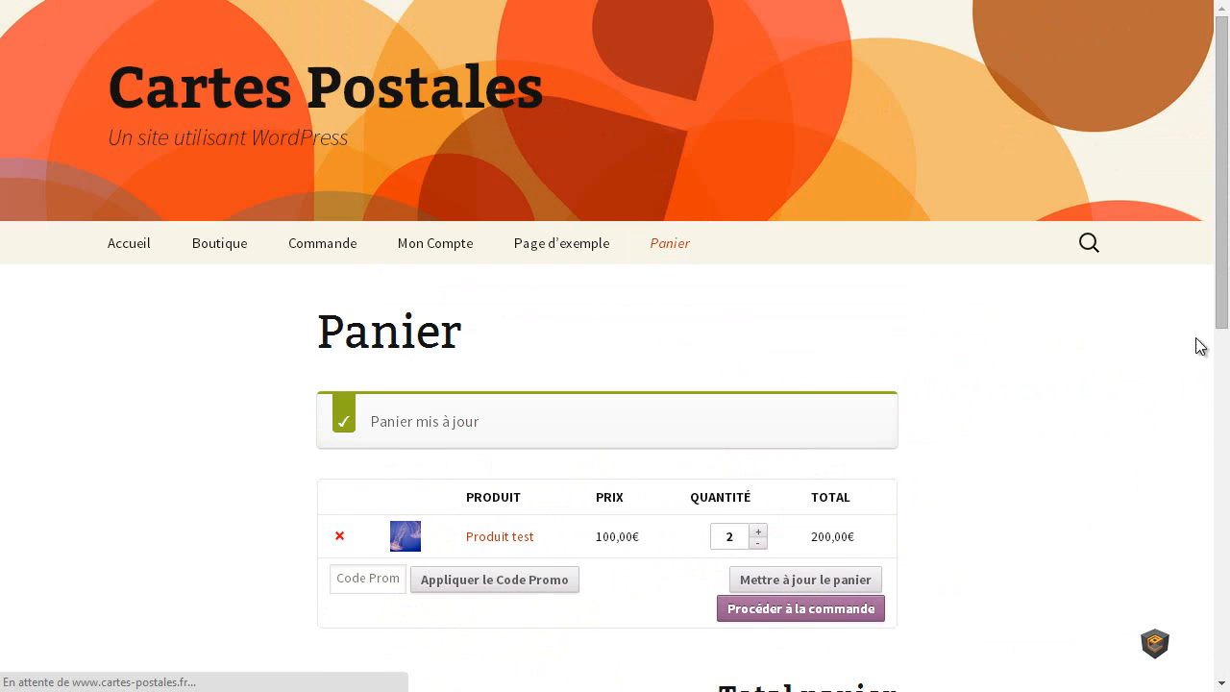
drag(1225, 173, 1184, 485)
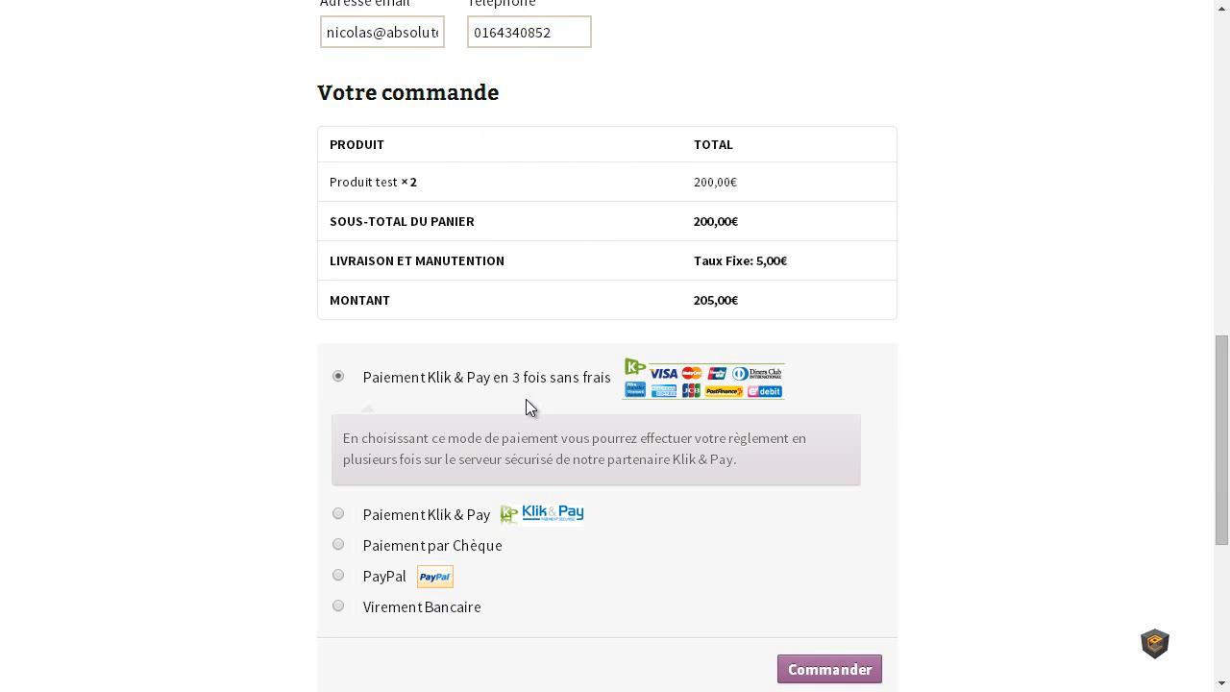
drag(1220, 465, 1220, 106)
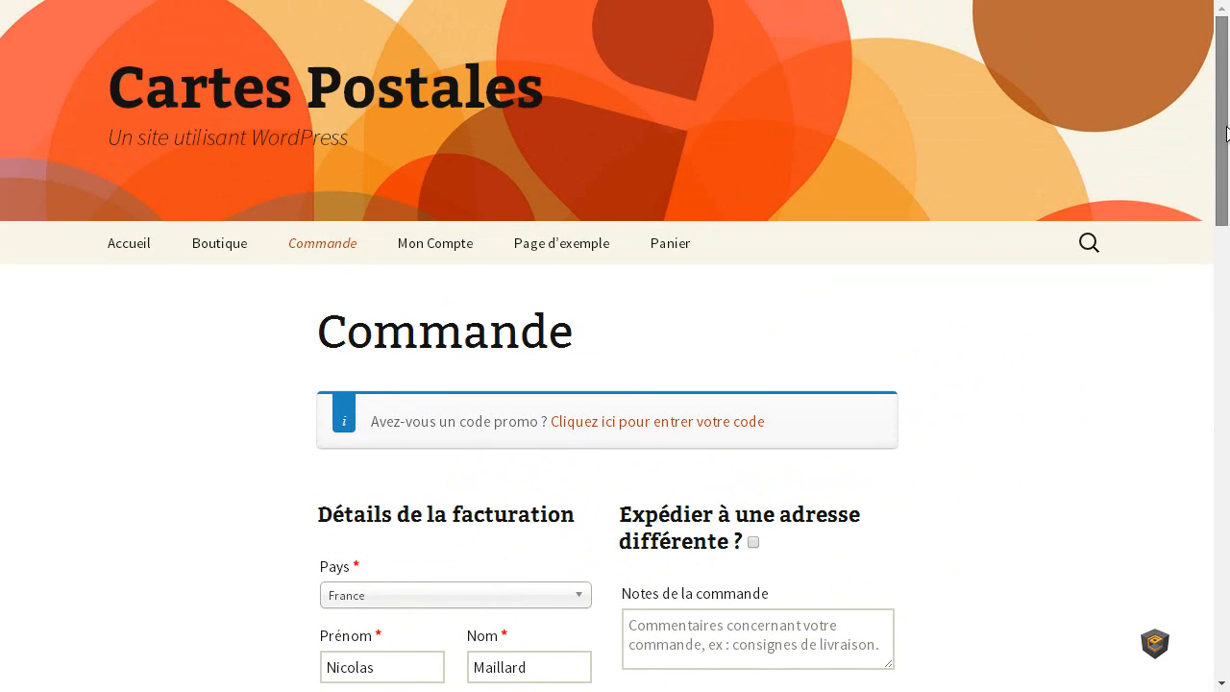
Step: Raise the cart quantity of Produit test to 5 and update the cart
click(676, 246)
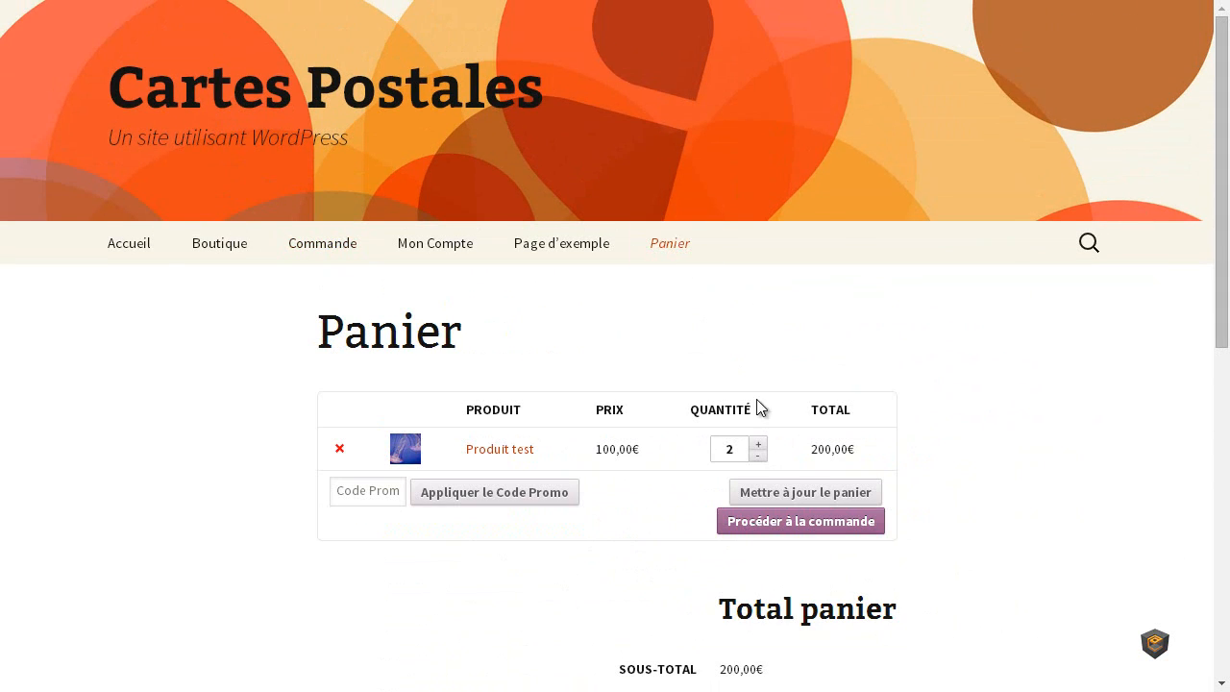
click(757, 444)
click(757, 444)
click(758, 444)
click(803, 499)
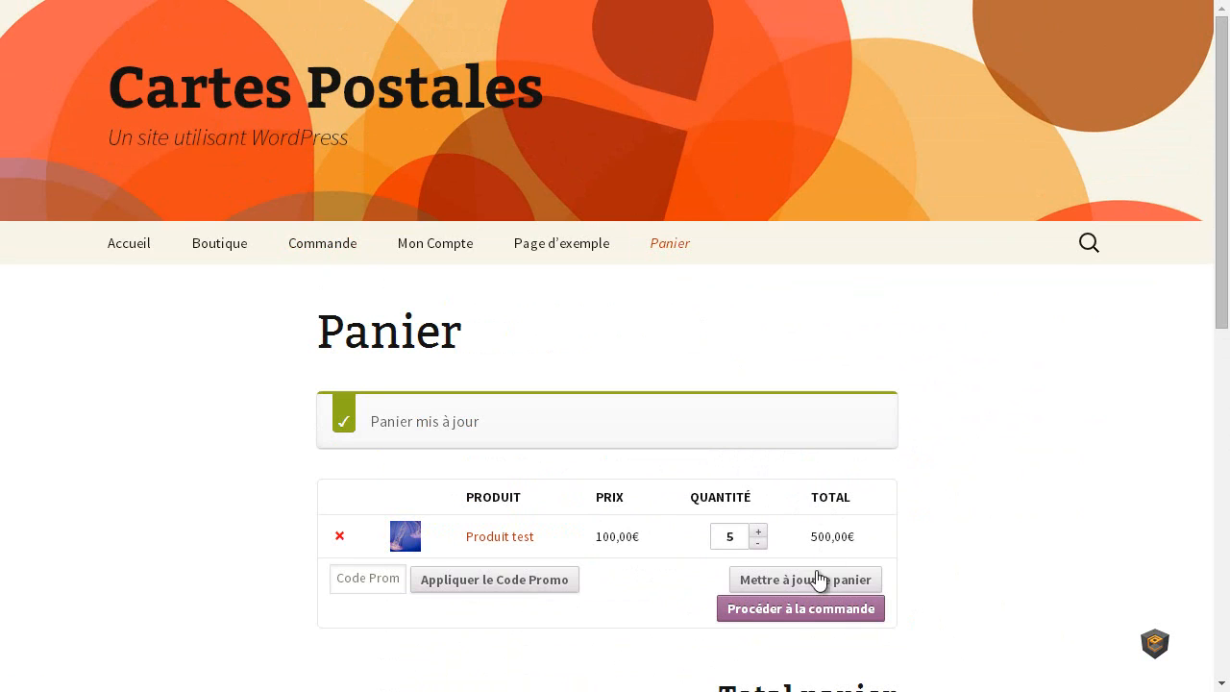
Step: Check out and place the 505,00€ order with Klik & Pay en 4 fois
click(786, 613)
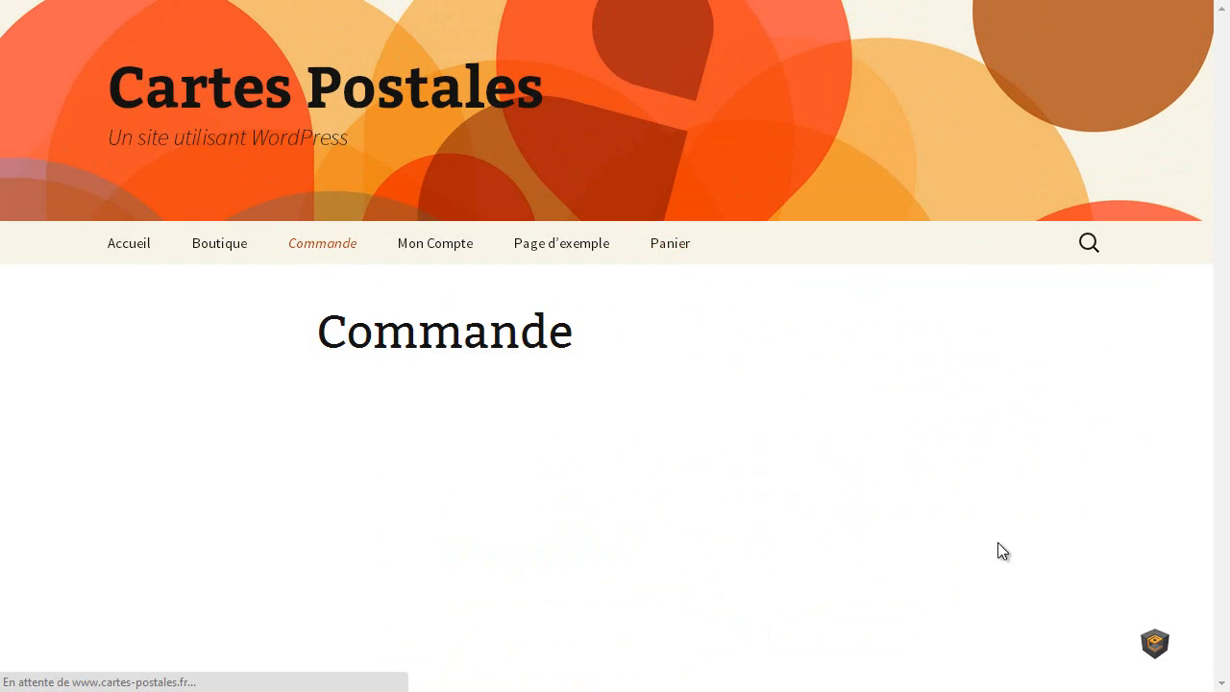
drag(1221, 192, 1201, 527)
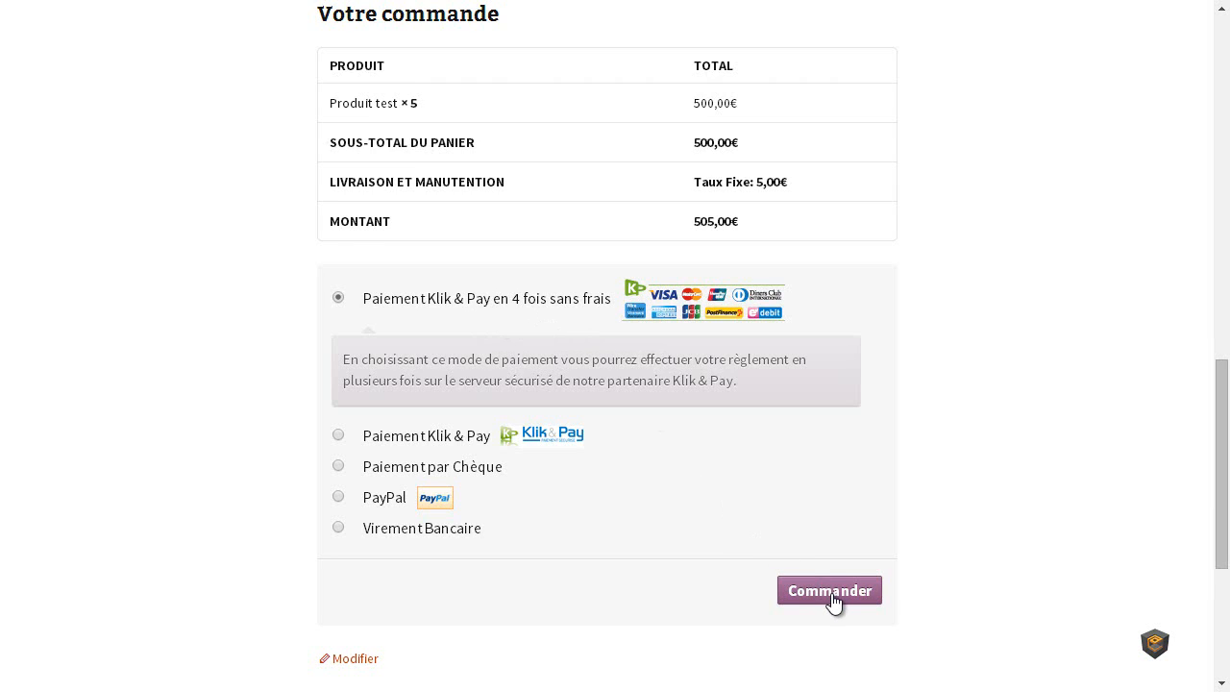
click(832, 600)
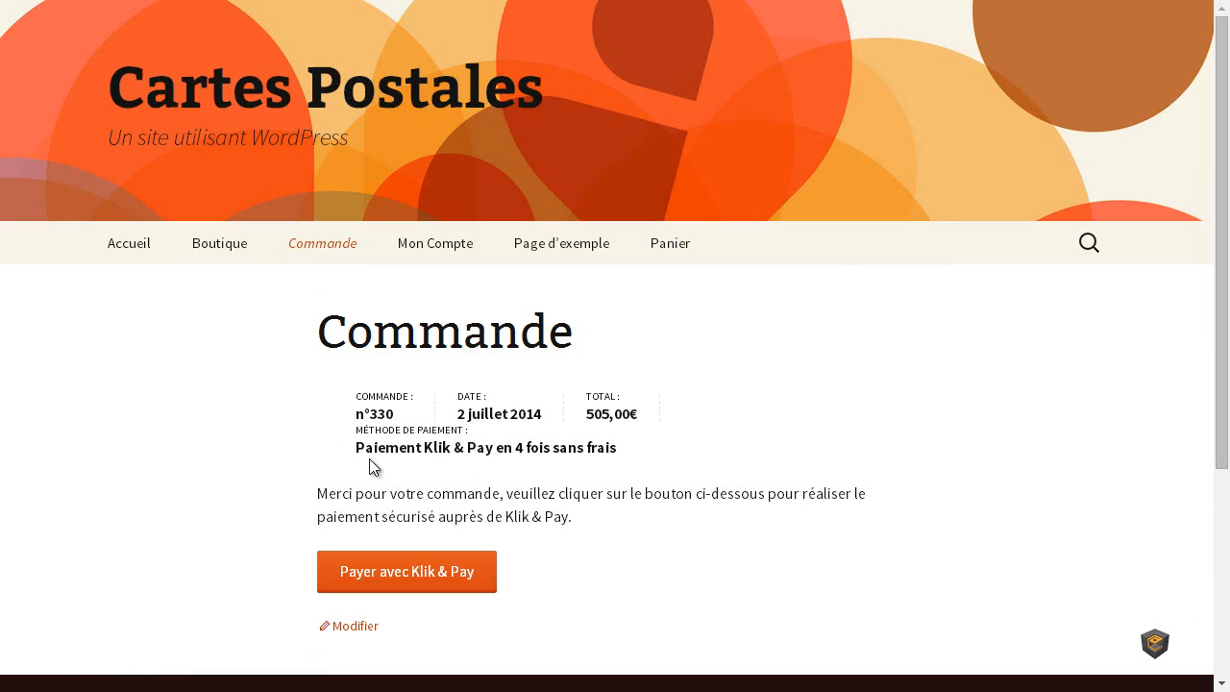
Step: Go from order n°330's page to Klik & Pay's payment page for the 4-installment plan
drag(355, 448, 616, 455)
click(535, 448)
click(408, 577)
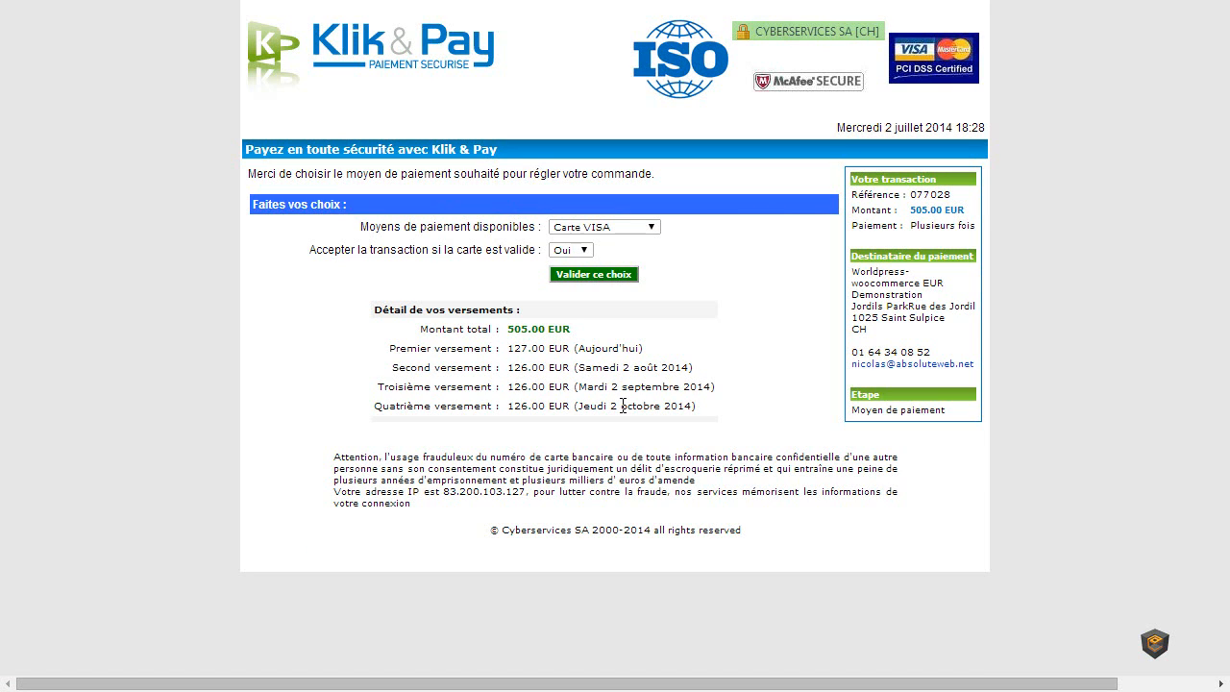
Step: Choose Carte MasterCard as the Klik & Pay payment method and confirm it
click(650, 227)
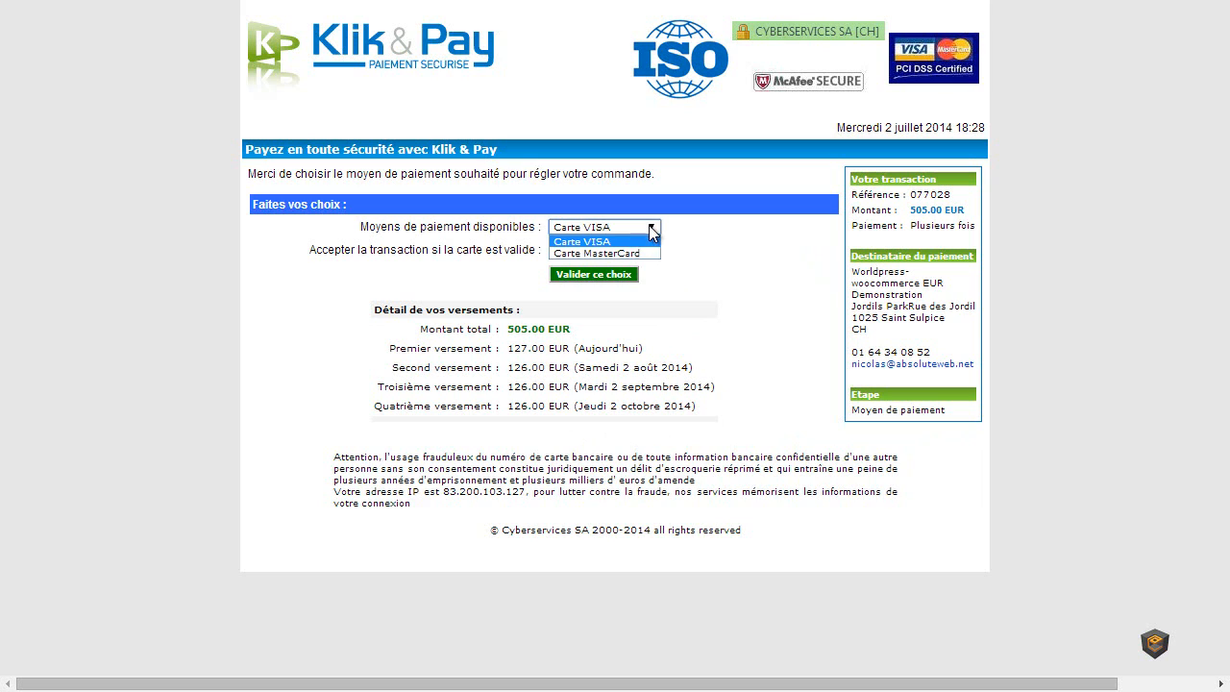
click(639, 254)
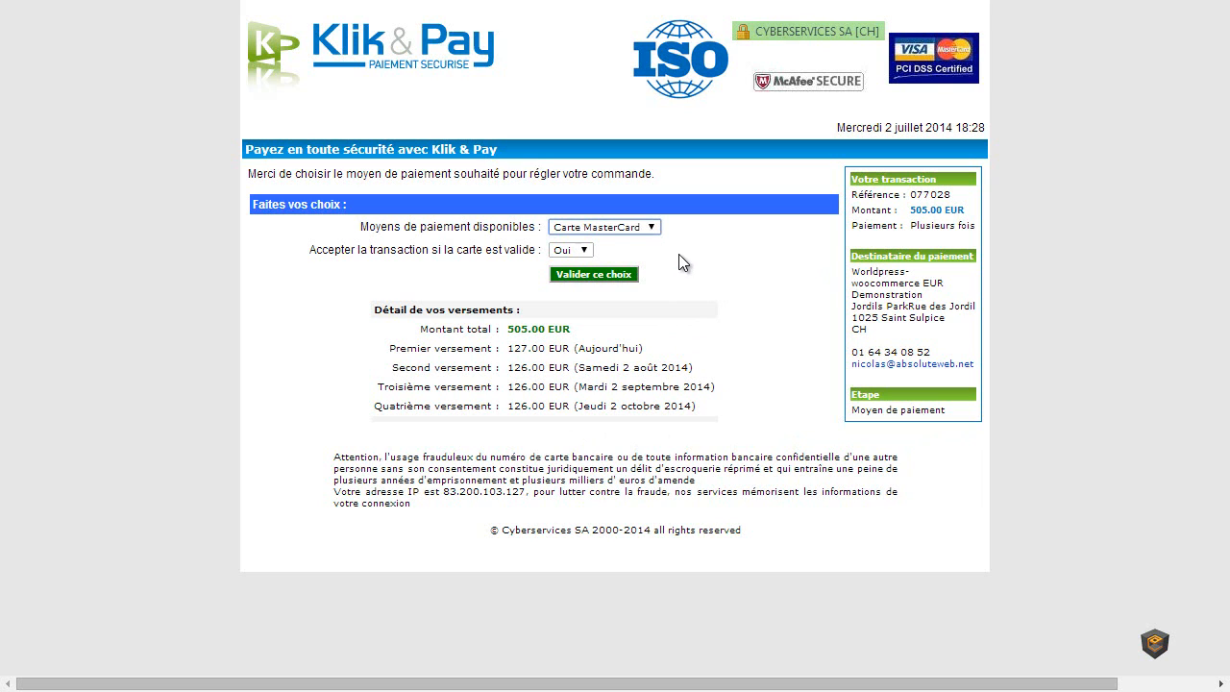
click(604, 276)
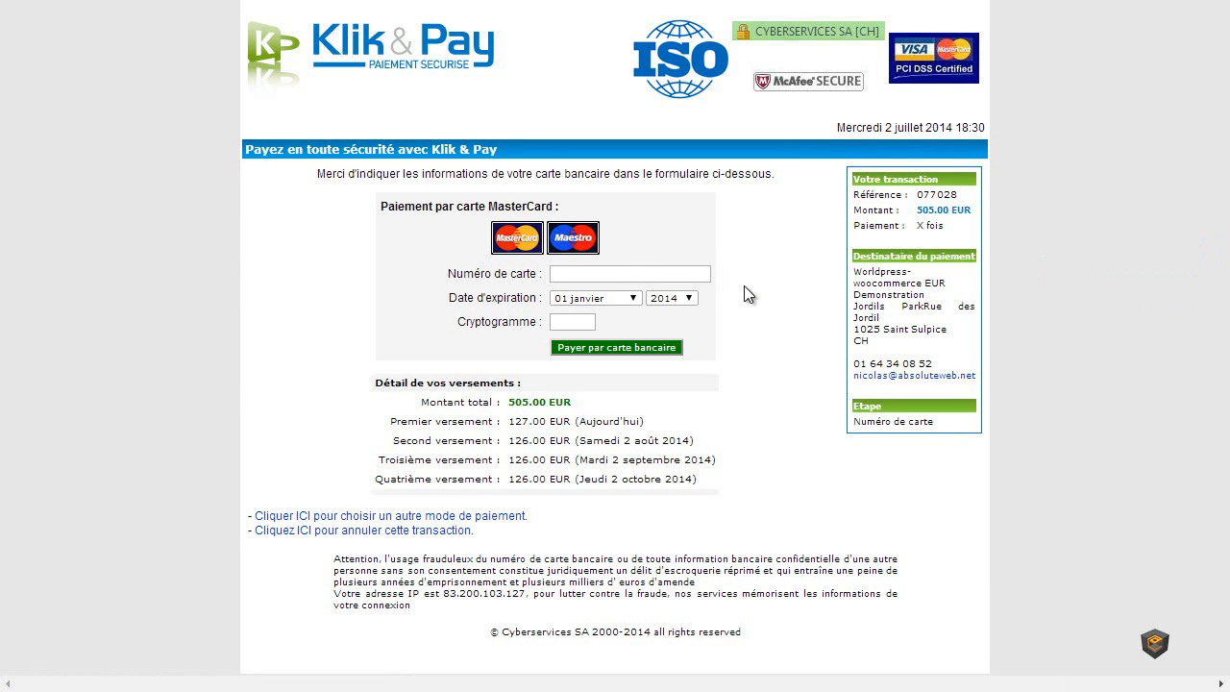
Step: Enter the test card number, expiry 08 aout 2014 and security code, then pay
click(604, 274)
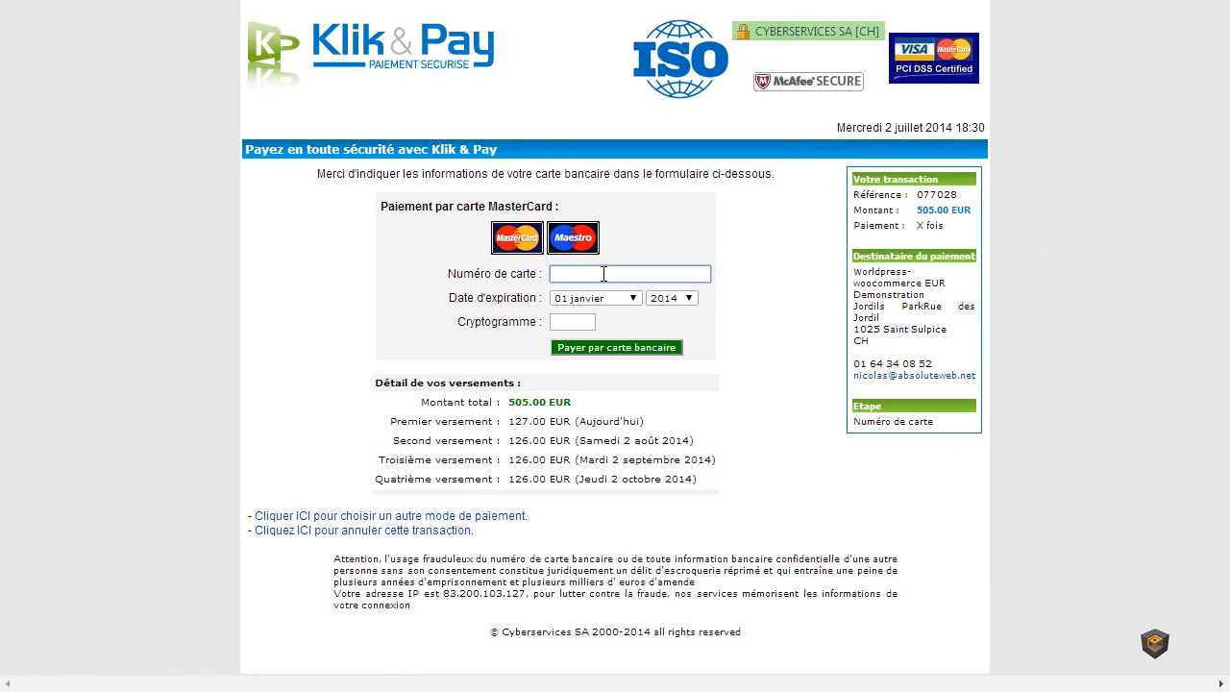
key(ctrl+v)
click(628, 300)
click(586, 393)
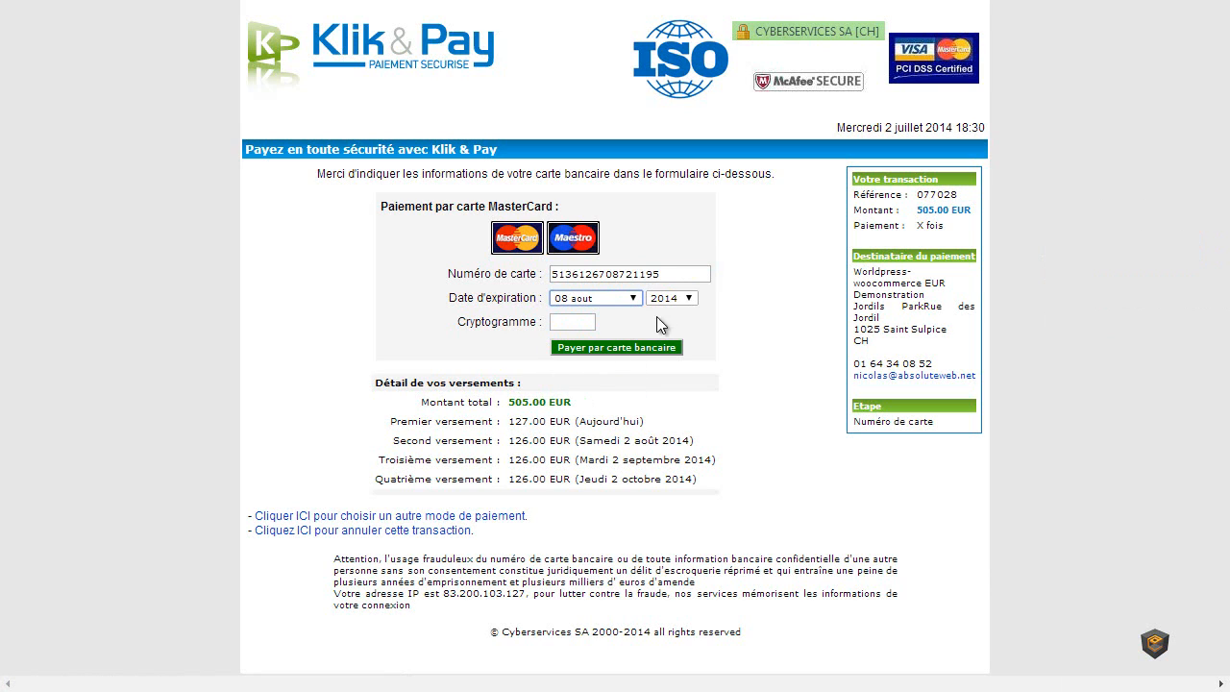
click(579, 322)
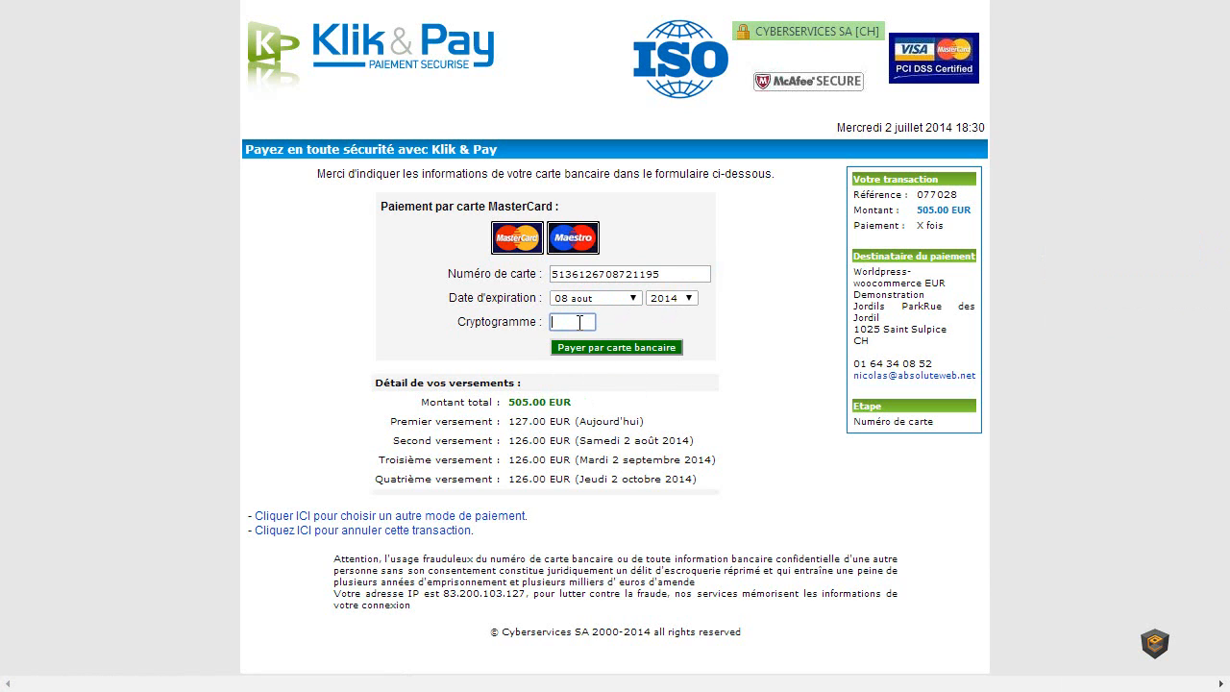
text(690)
click(614, 348)
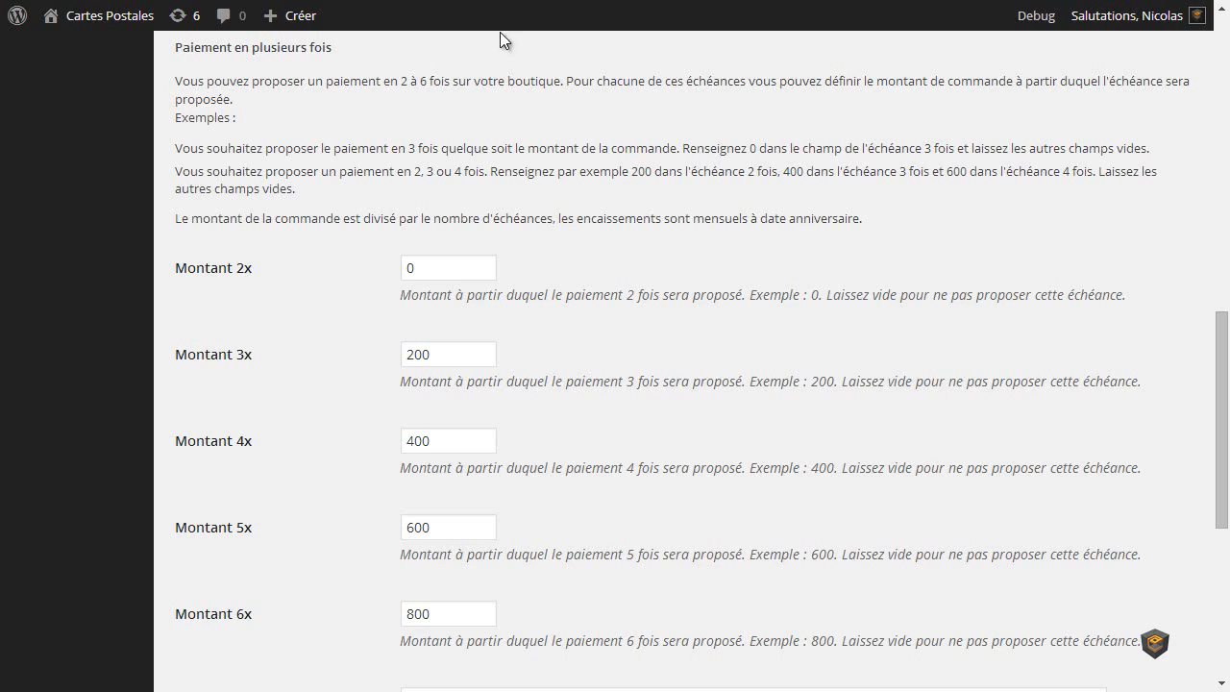
Step: Open the WooCommerce Commandes list showing order n°330 for 505,00€
drag(1219, 390, 1215, 81)
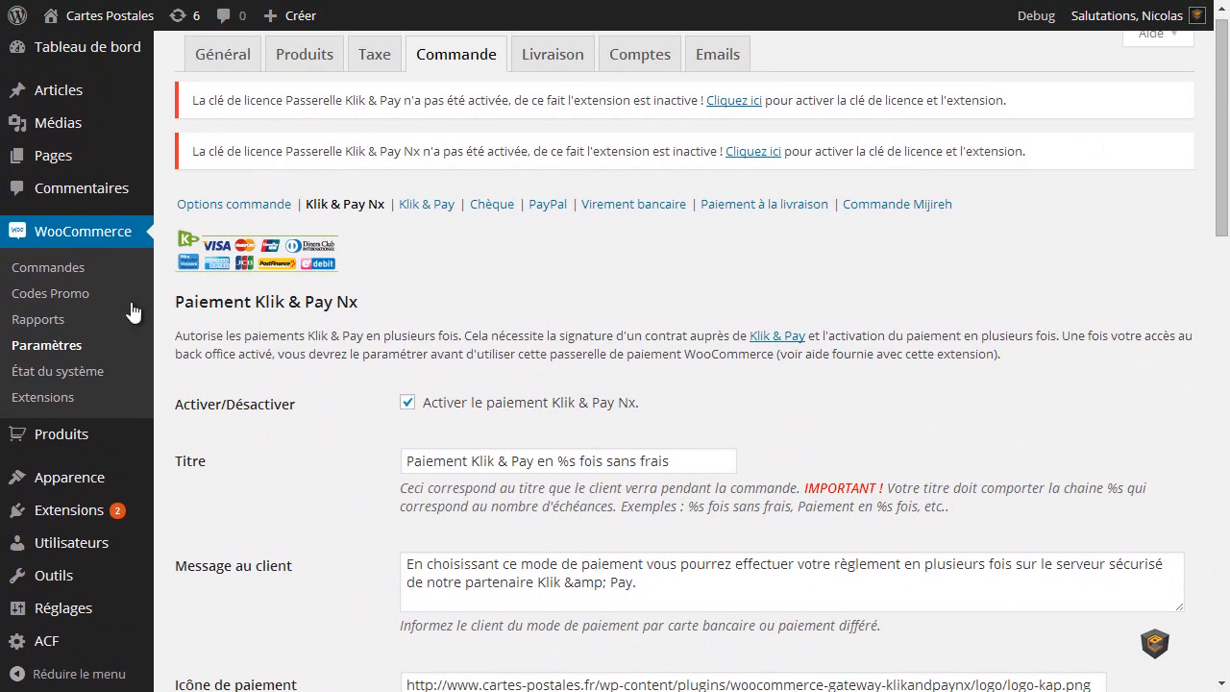
click(75, 269)
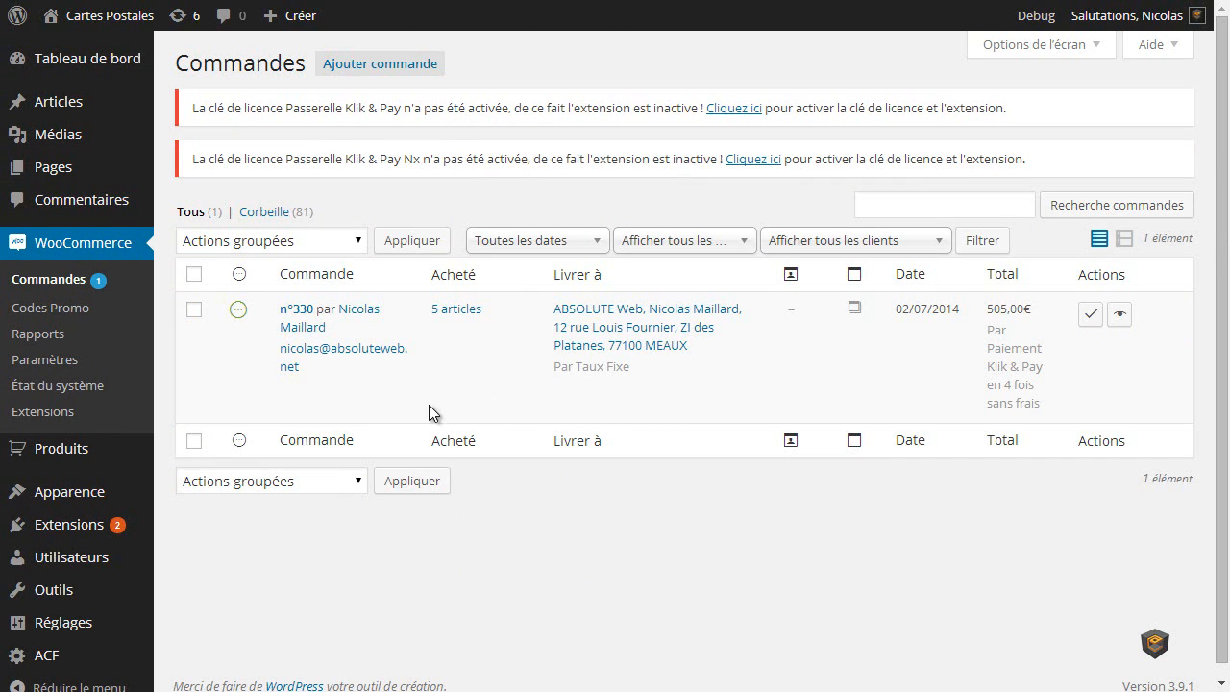
mouse_move(238, 309)
Step: Open order n°330 and scroll to its notes confirming installment 1 of 4 for 127,00€
click(295, 312)
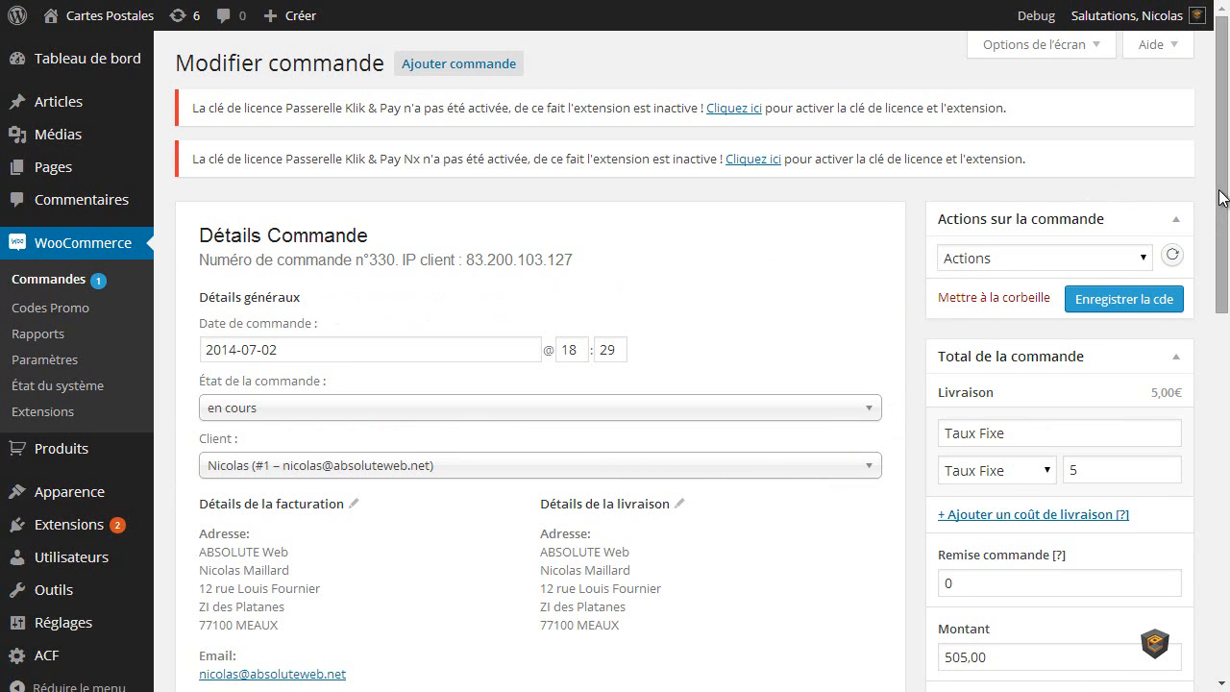
scroll(1222, 197, down, 3)
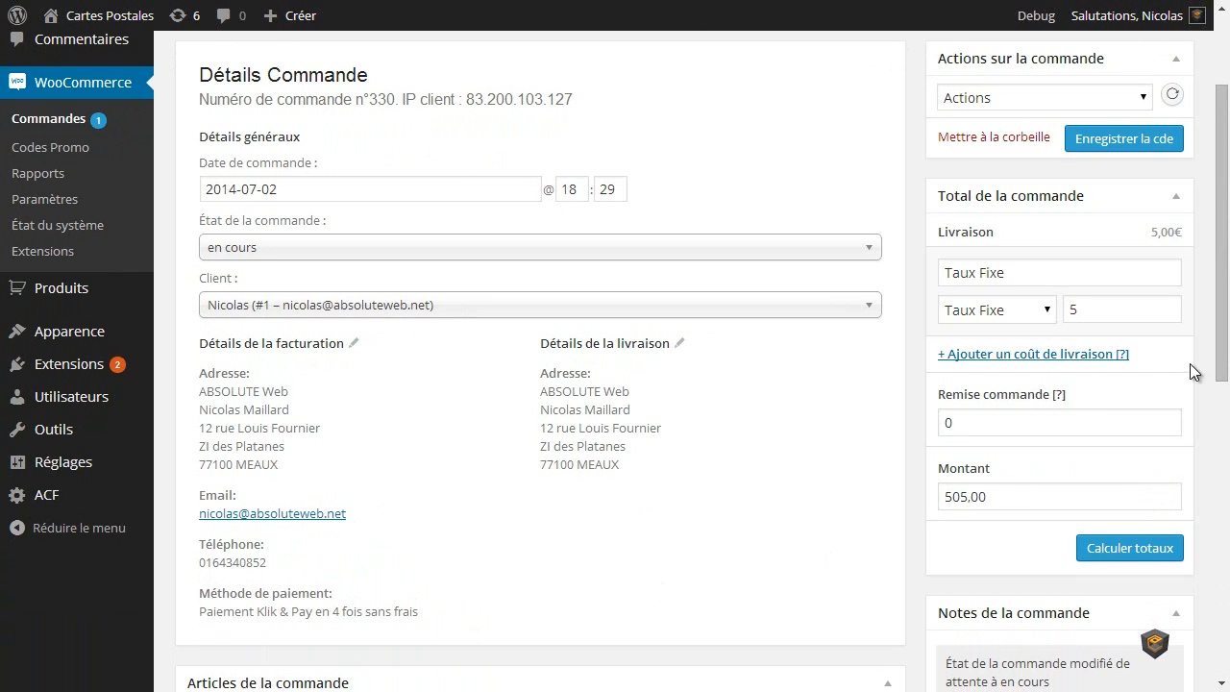
drag(1225, 342, 1225, 532)
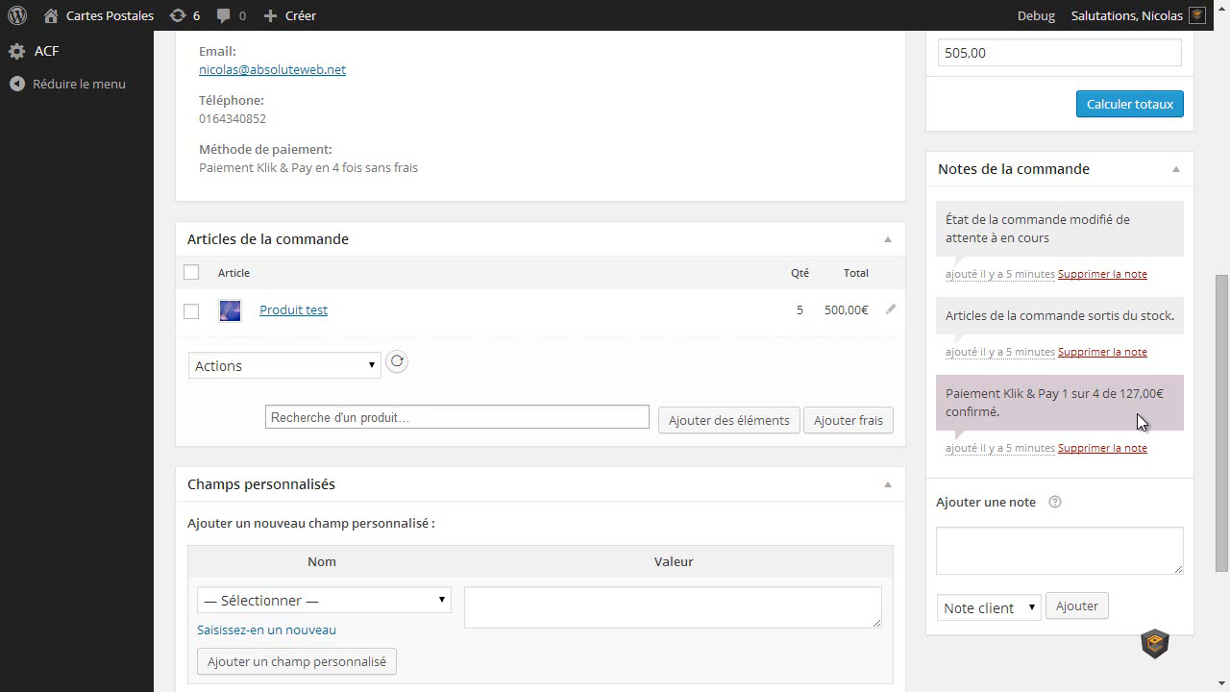
drag(1224, 416, 1223, 401)
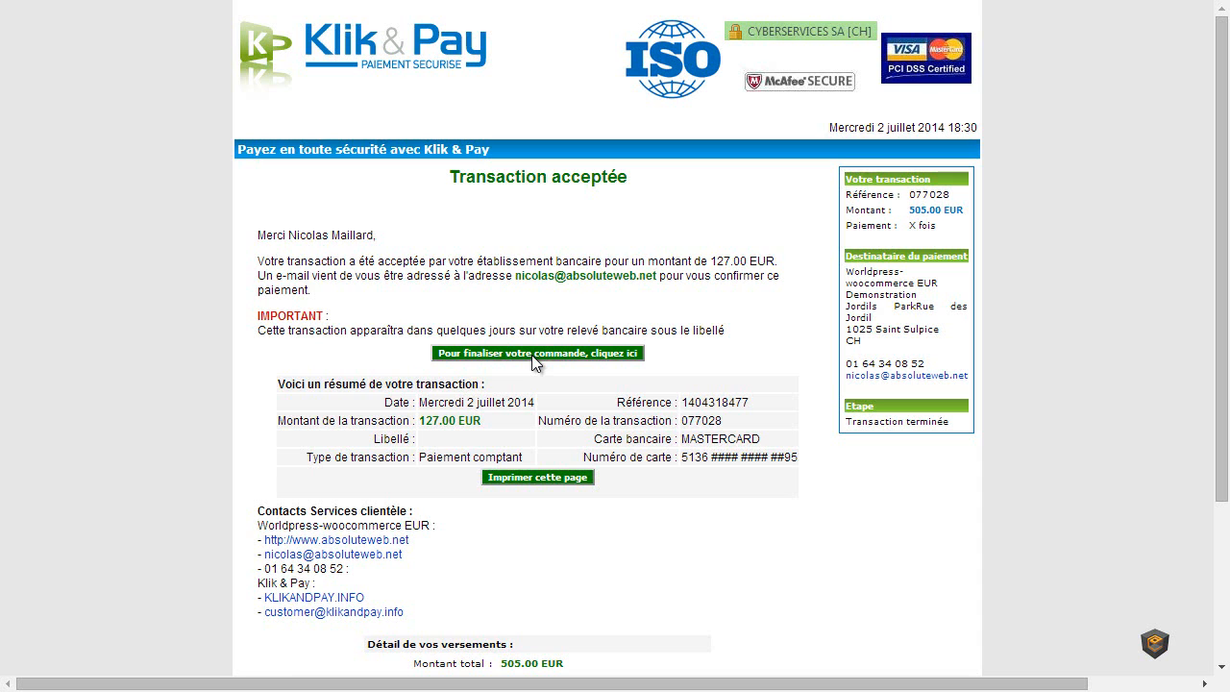
Step: Finalise the Klik & Pay transaction and return to the shop's order n°330 confirmation
click(533, 356)
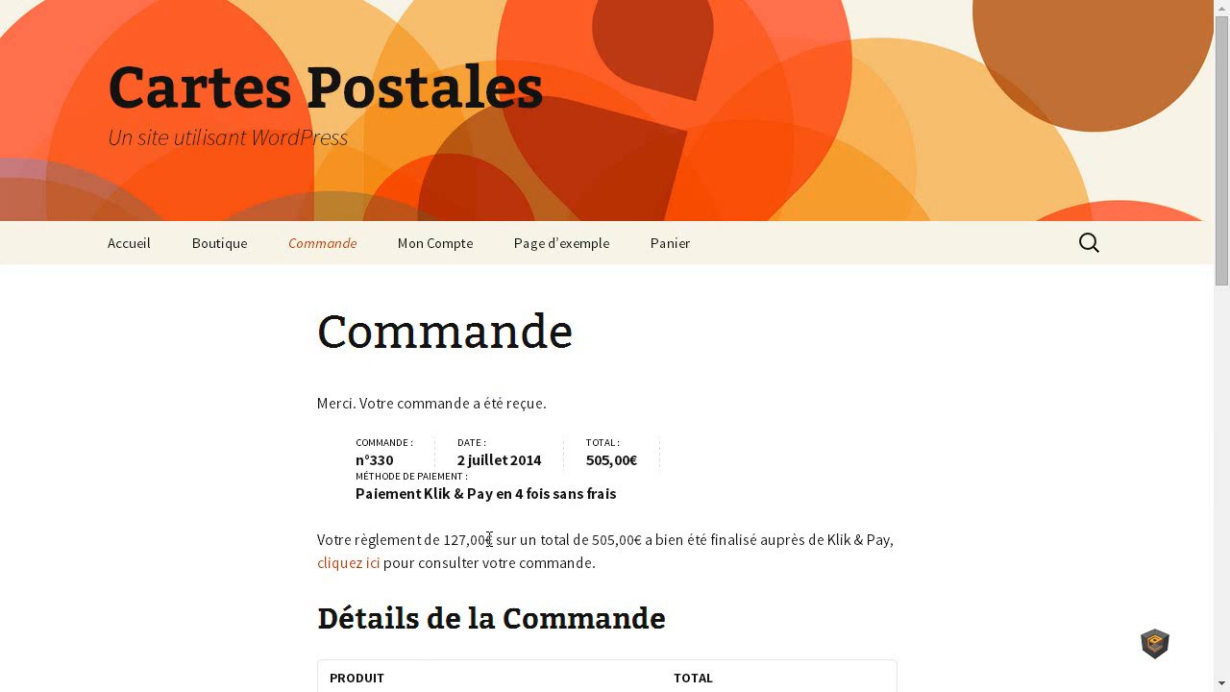
Step: Open order n°330 in Mon Compte and highlight the 'Paiement Klik & Pay 1 sur 4 de 127,00€ confirmé' line
click(354, 573)
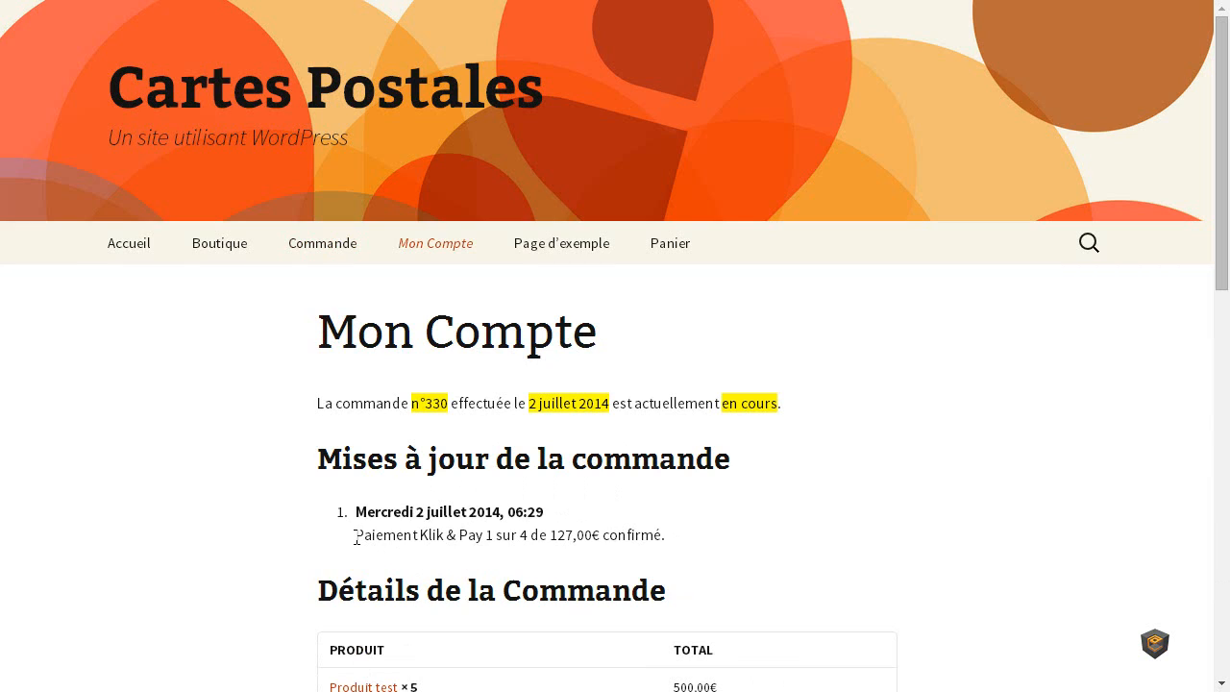
drag(355, 538, 667, 536)
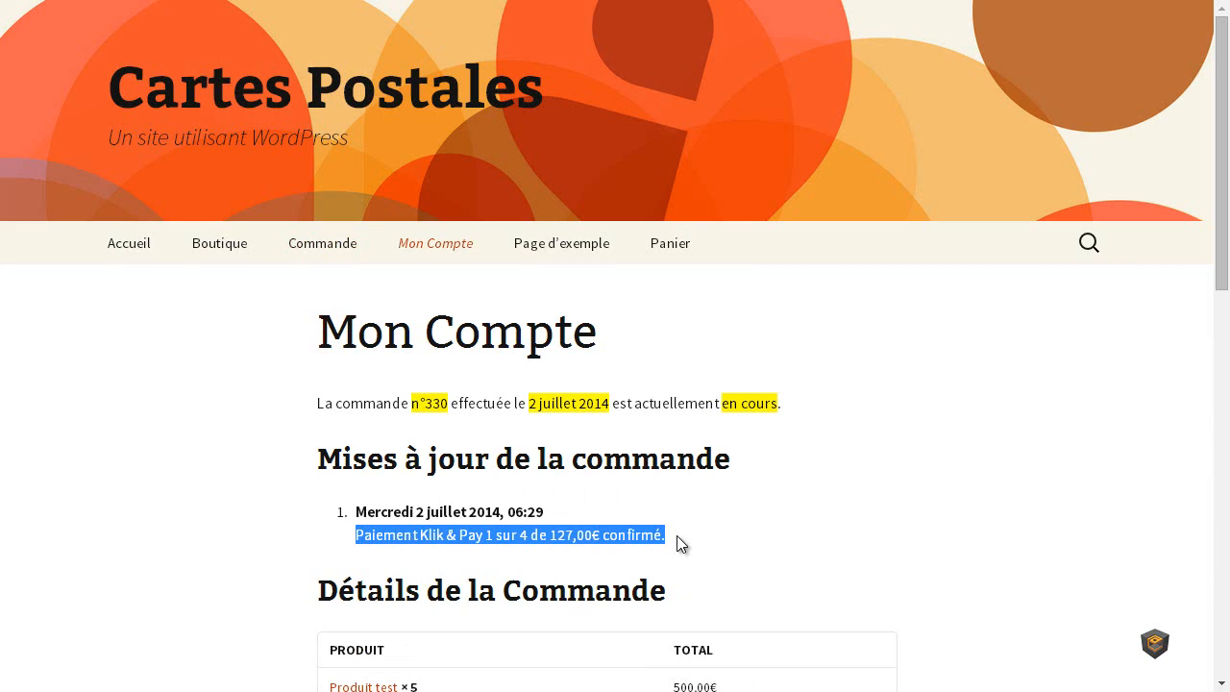
click(667, 540)
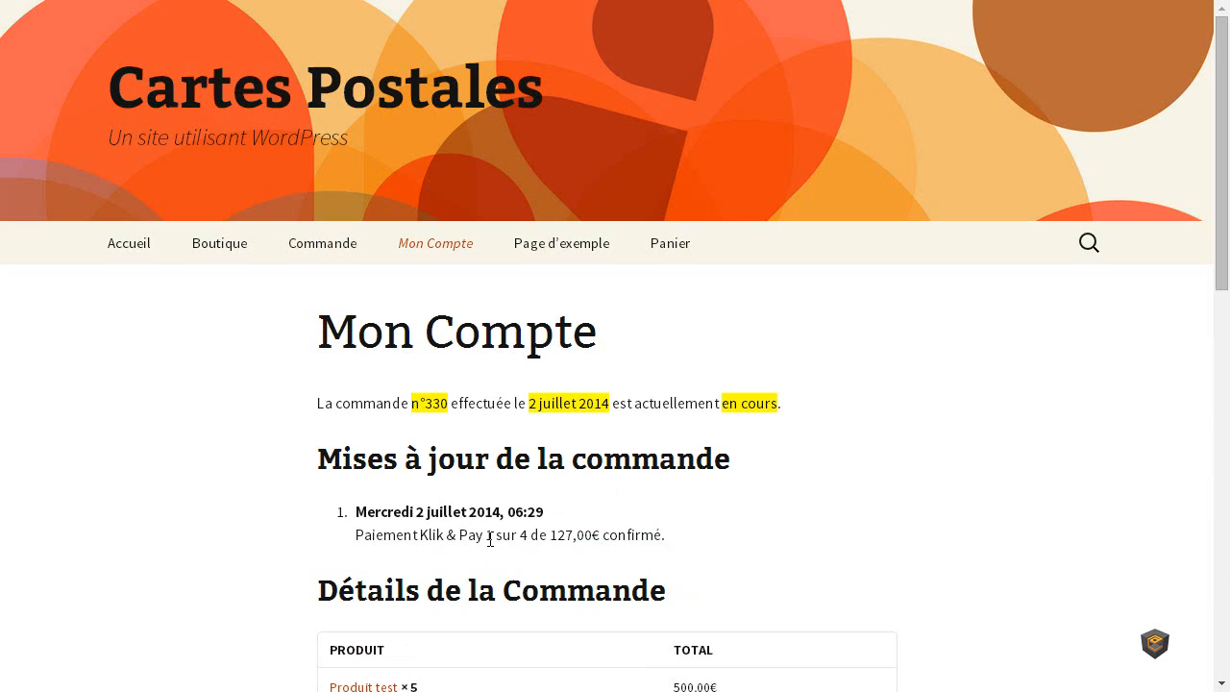